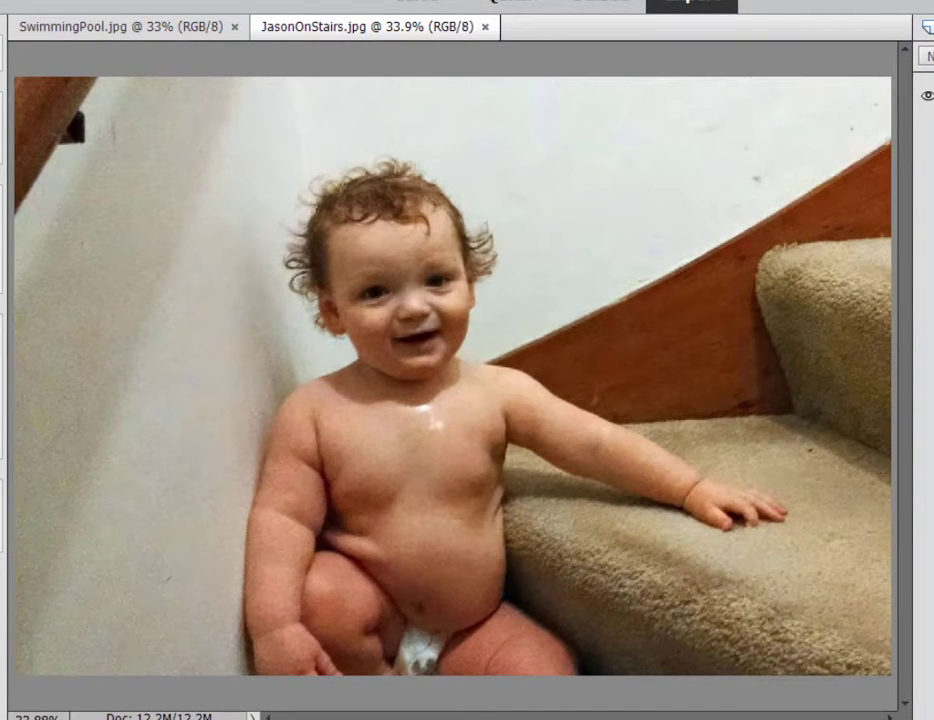
Select the toddler's head, body, arm and hand in JasonOnStairs.jpg using the Quick Selection tool with a 13 px brush.
key(ctrl+Tab)
click(346, 28)
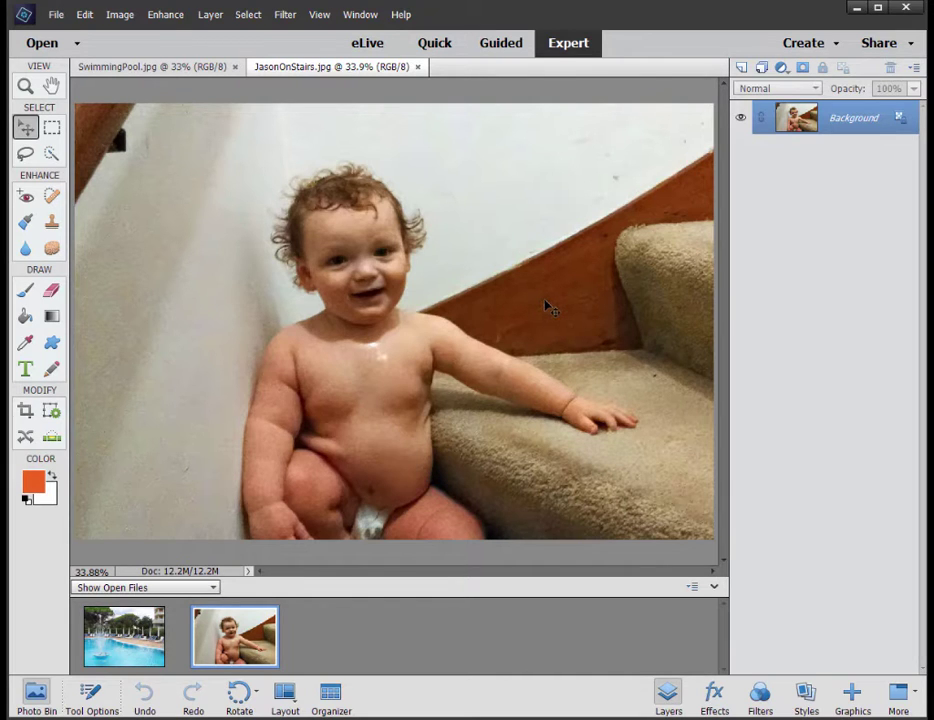
key(ctrl+equal)
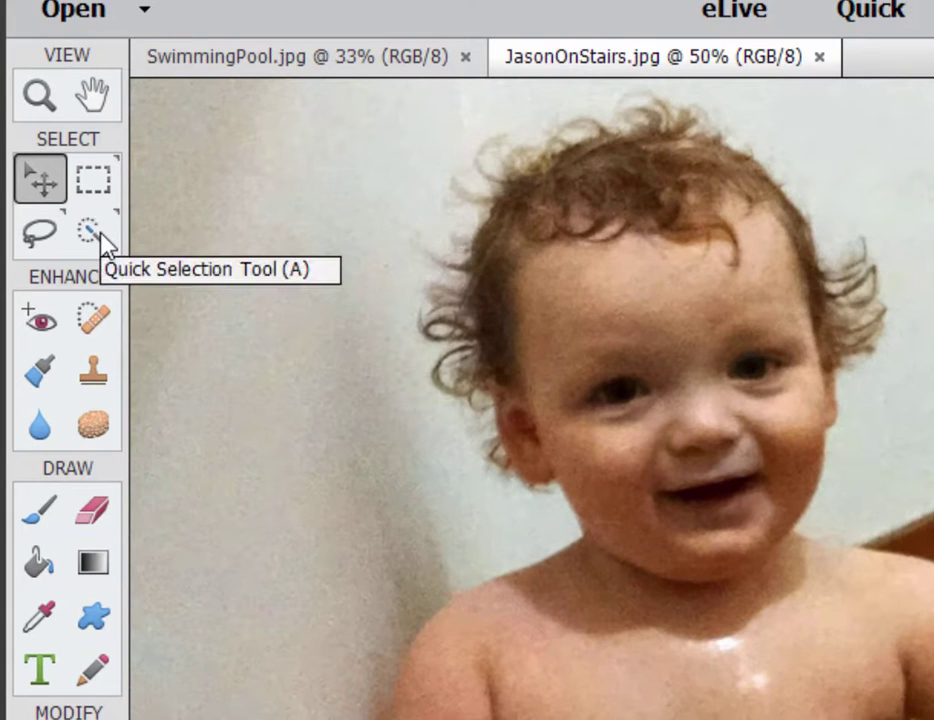
click(104, 240)
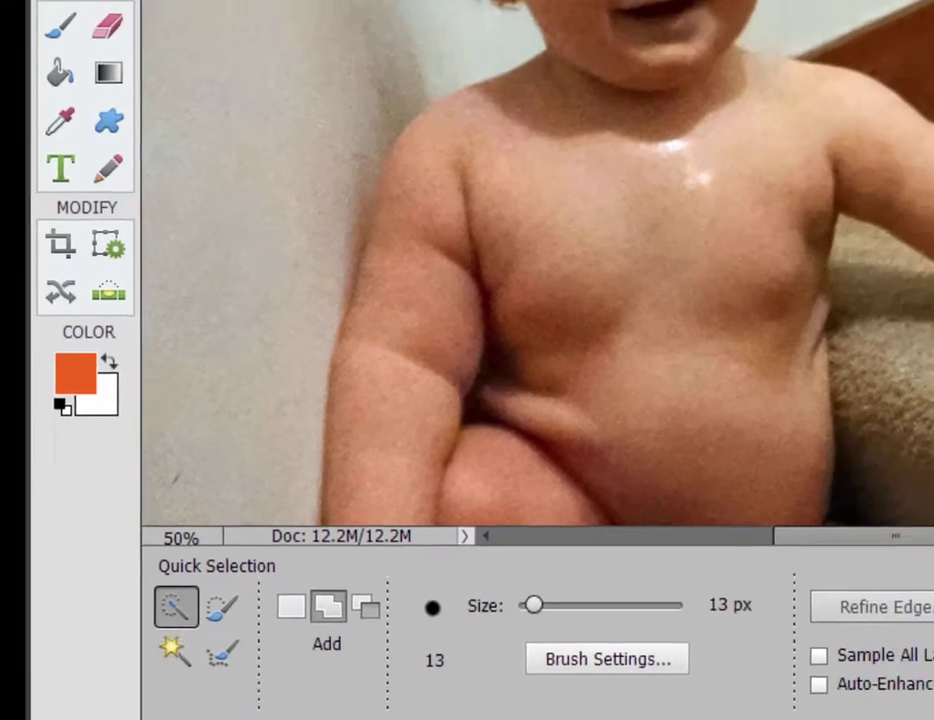
mouse_move(470, 40)
mouse_down()
mouse_move(490, 55)
mouse_move(400, 200)
mouse_move(320, 170)
mouse_up()
mouse_move(335, 305)
mouse_down()
mouse_move(317, 313)
mouse_move(271, 400)
mouse_move(262, 495)
mouse_move(371, 384)
mouse_move(507, 311)
mouse_move(540, 319)
mouse_move(580, 350)
mouse_move(567, 352)
mouse_move(656, 383)
mouse_up()
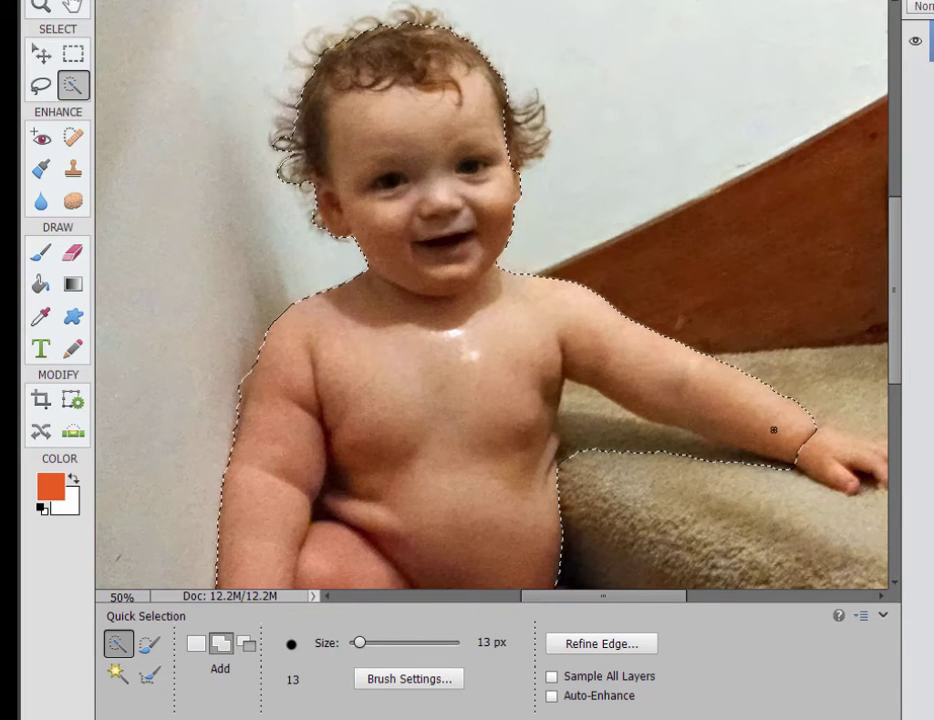
click(812, 442)
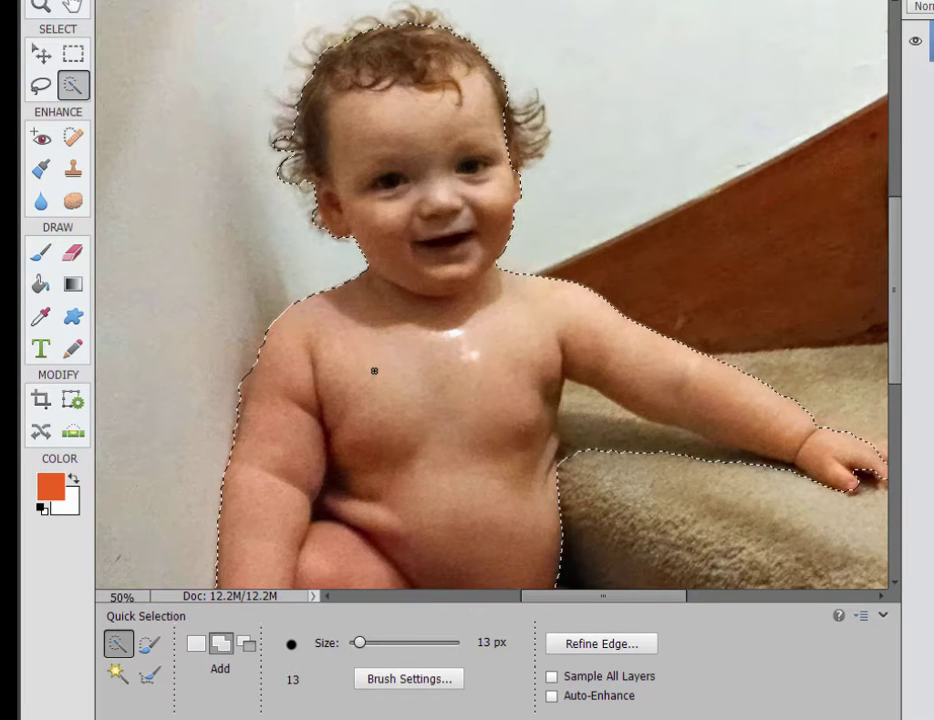
Subtract the strip of stair carpet beneath the toddler's outstretched arm from the selection.
key(alt)
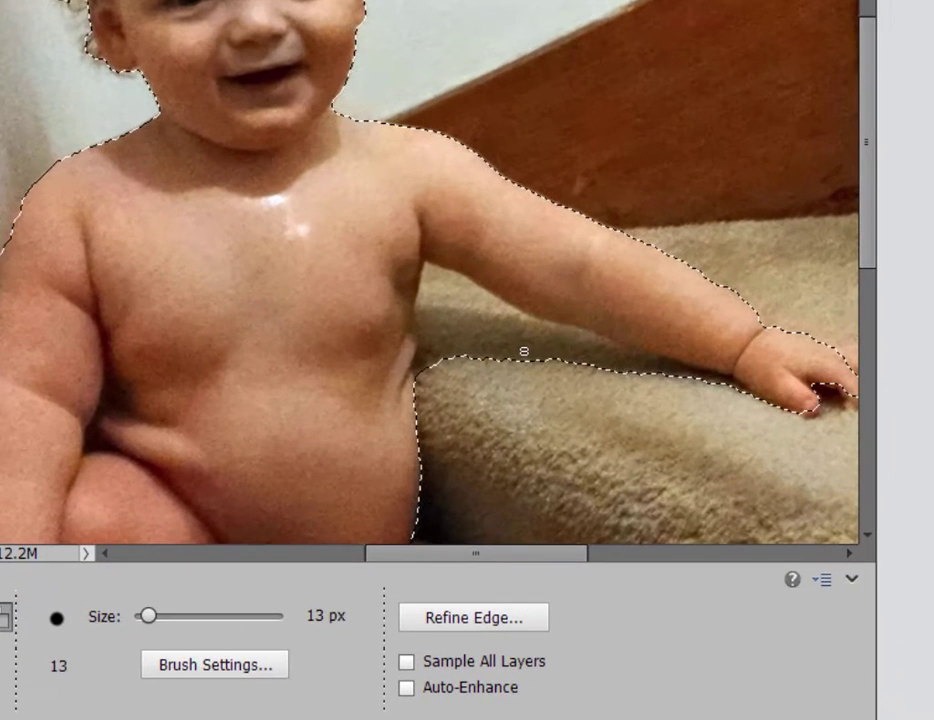
click(524, 348)
drag(484, 338, 444, 375)
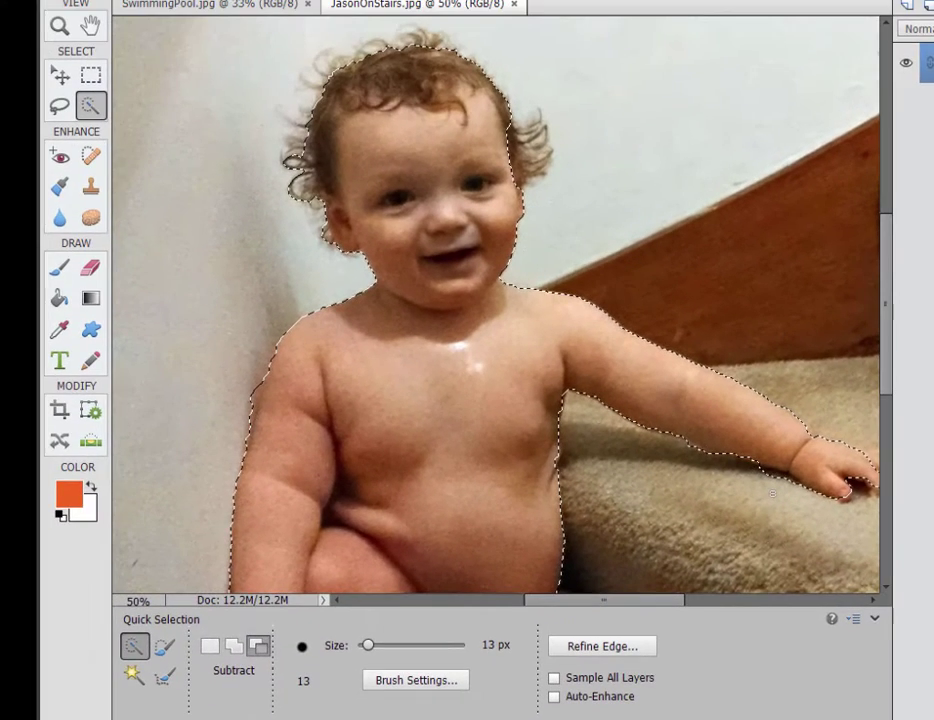
key(alt)
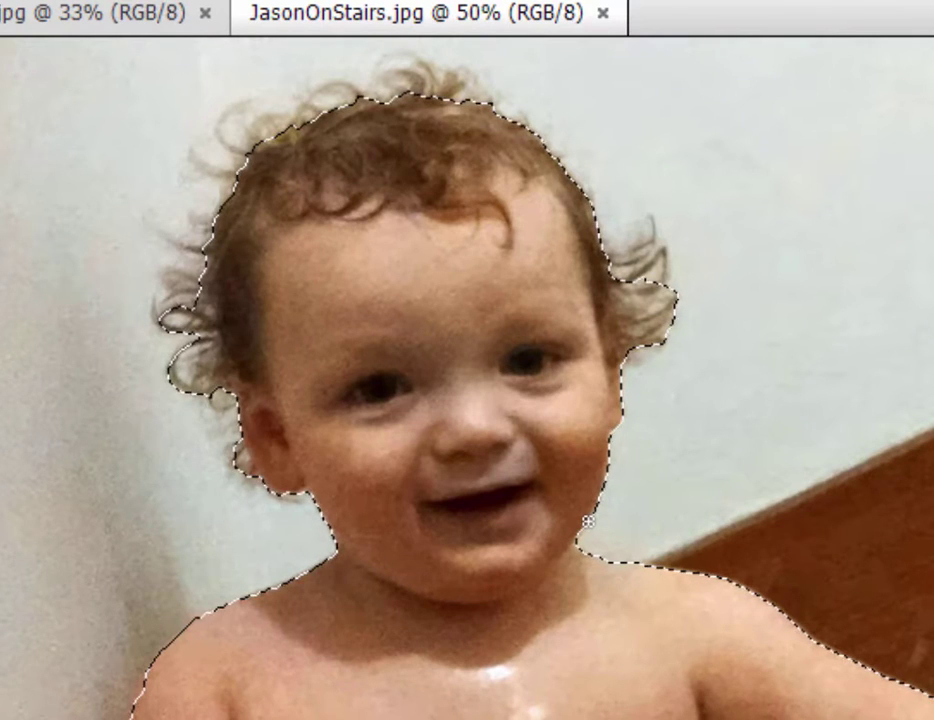
Switch to the Refine Selection Brush in Push mode at 125 px for working on the selection edge.
scroll(467, 380, up, 3)
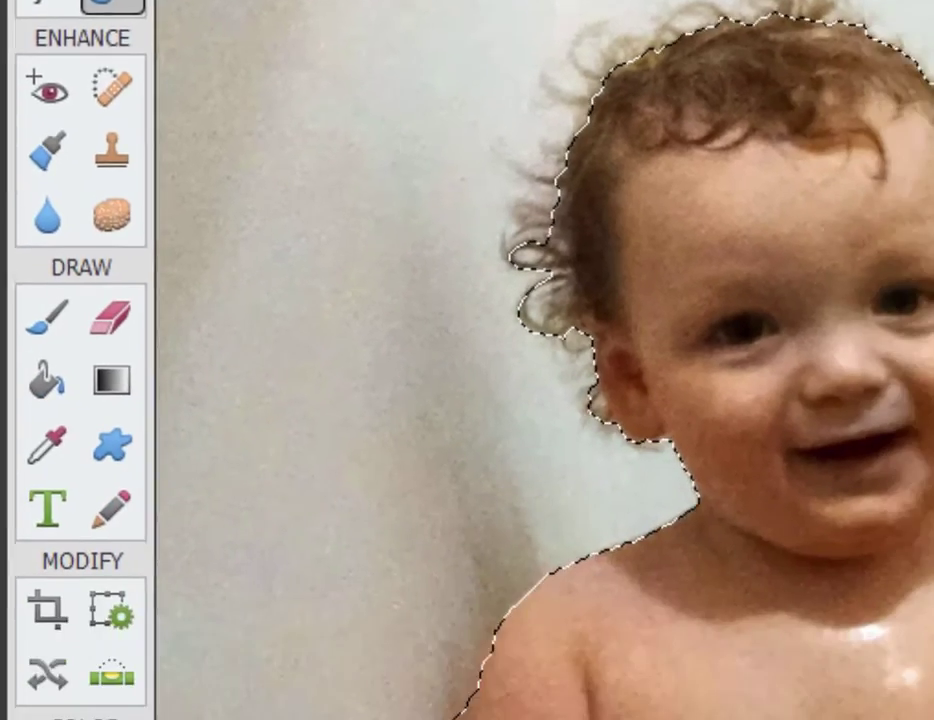
click(203, 555)
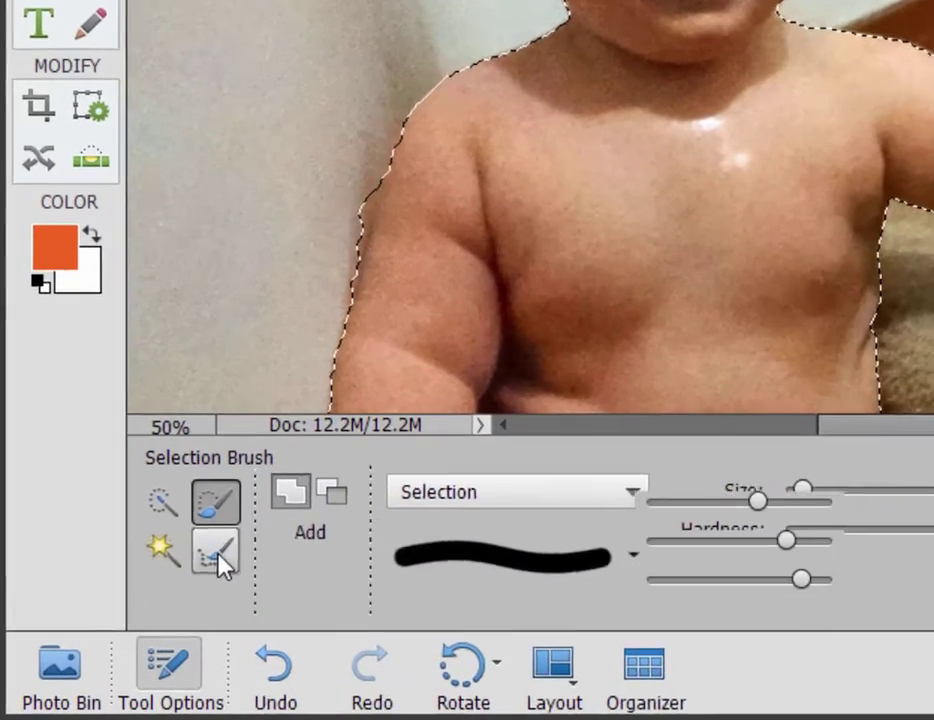
click(203, 602)
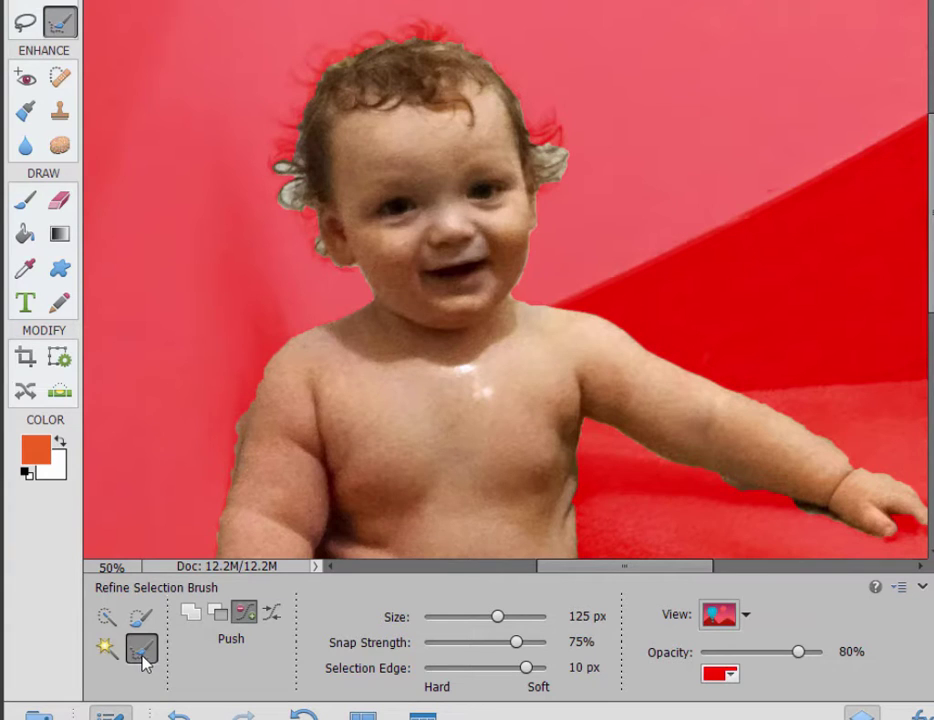
click(141, 651)
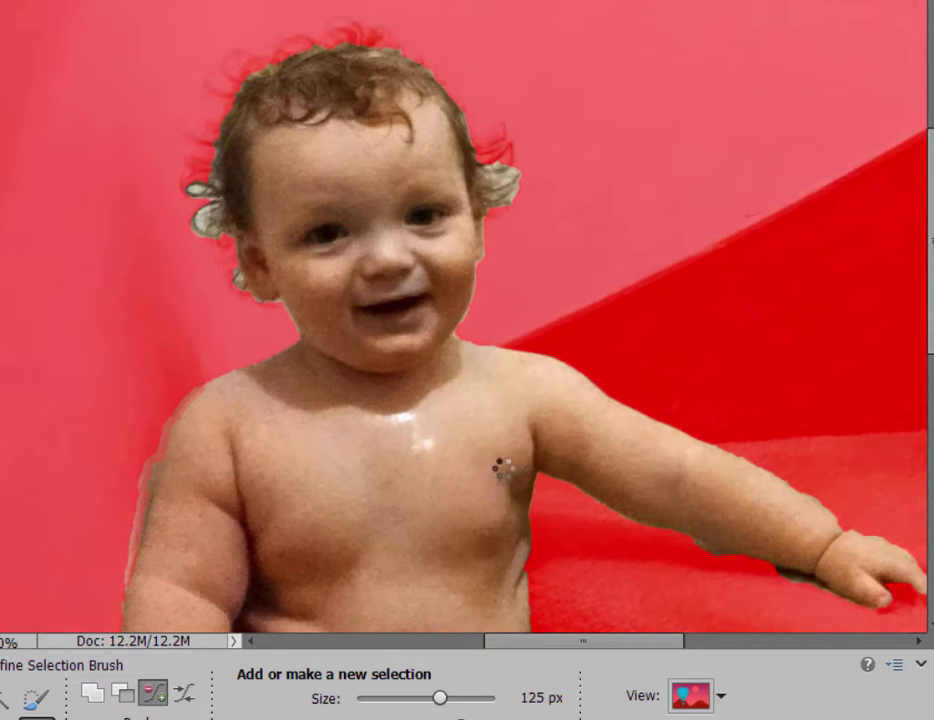
Push the selection edge outward and back in beside the cheek on the picture's right, fitting it to the face, neck and shoulder.
drag(464, 355, 495, 232)
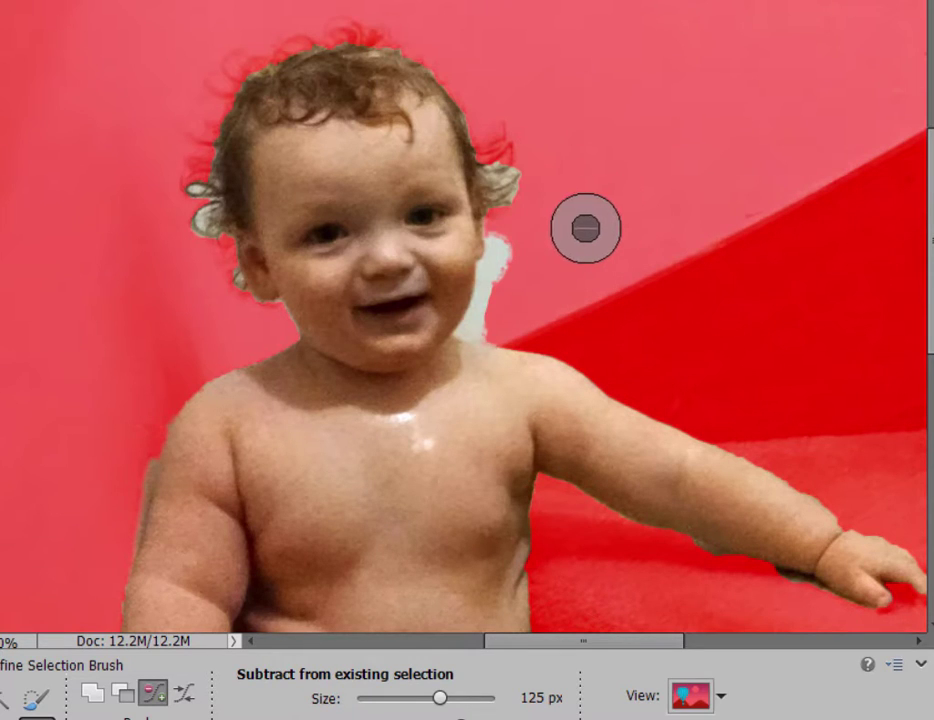
drag(584, 225, 497, 285)
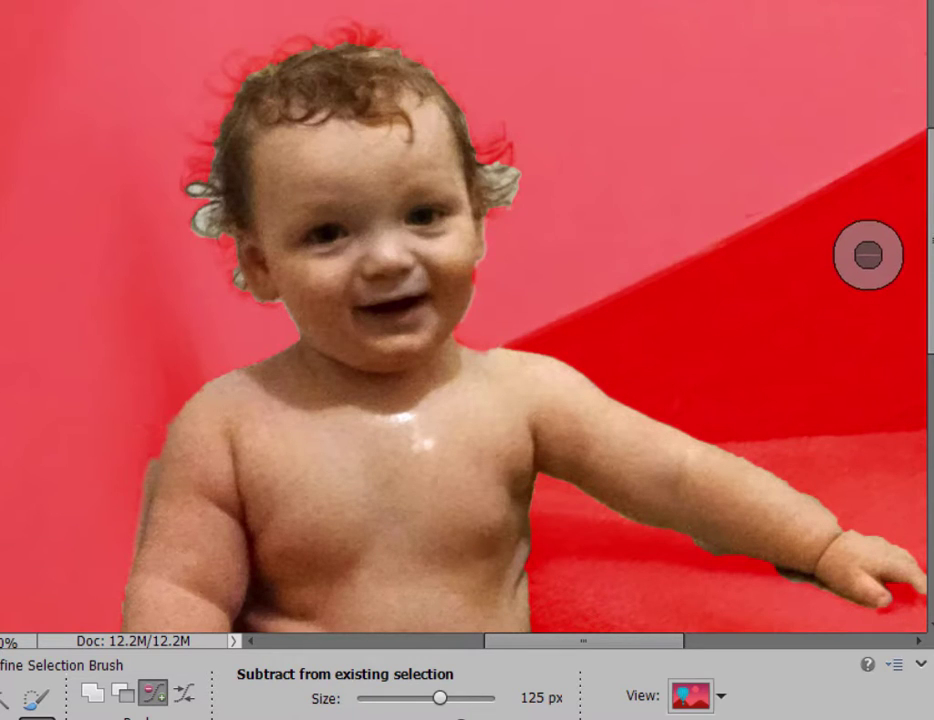
key(ctrl+=)
key(ctrl+=)
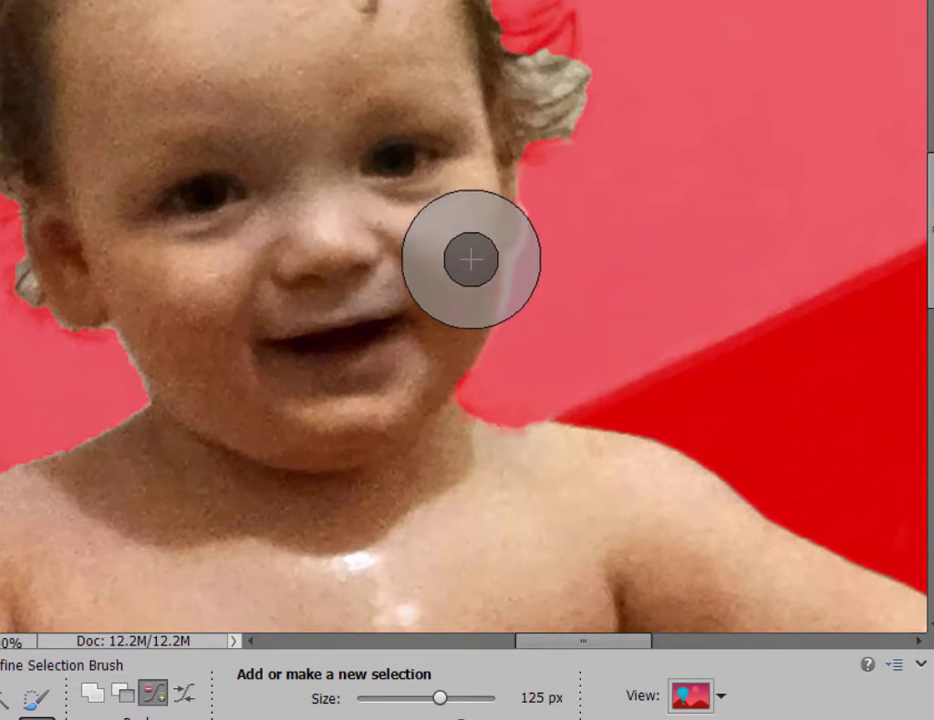
key(alt)
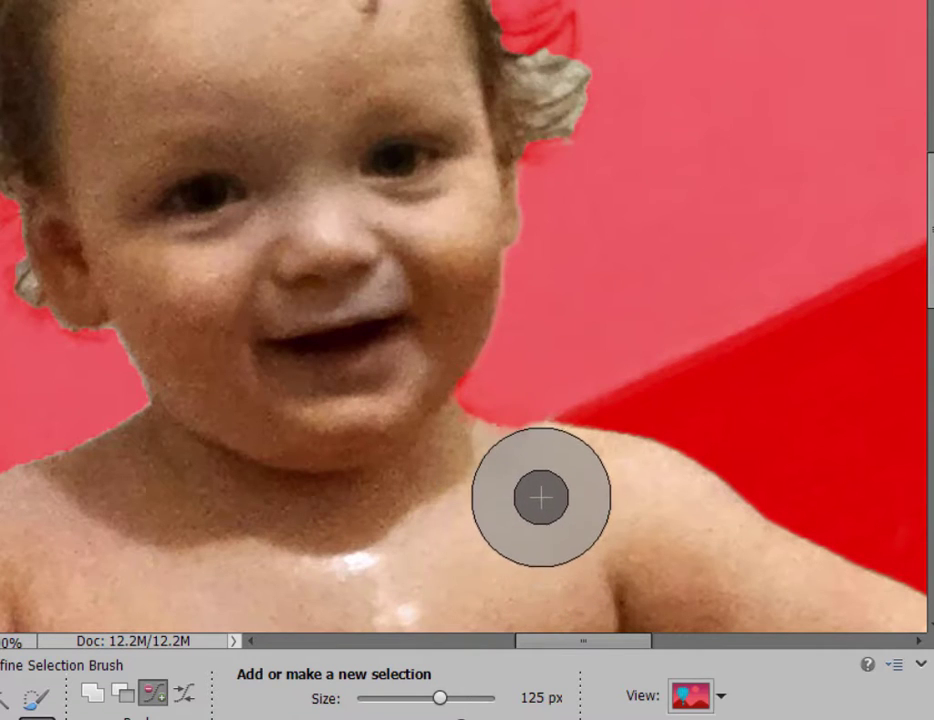
key(alt)
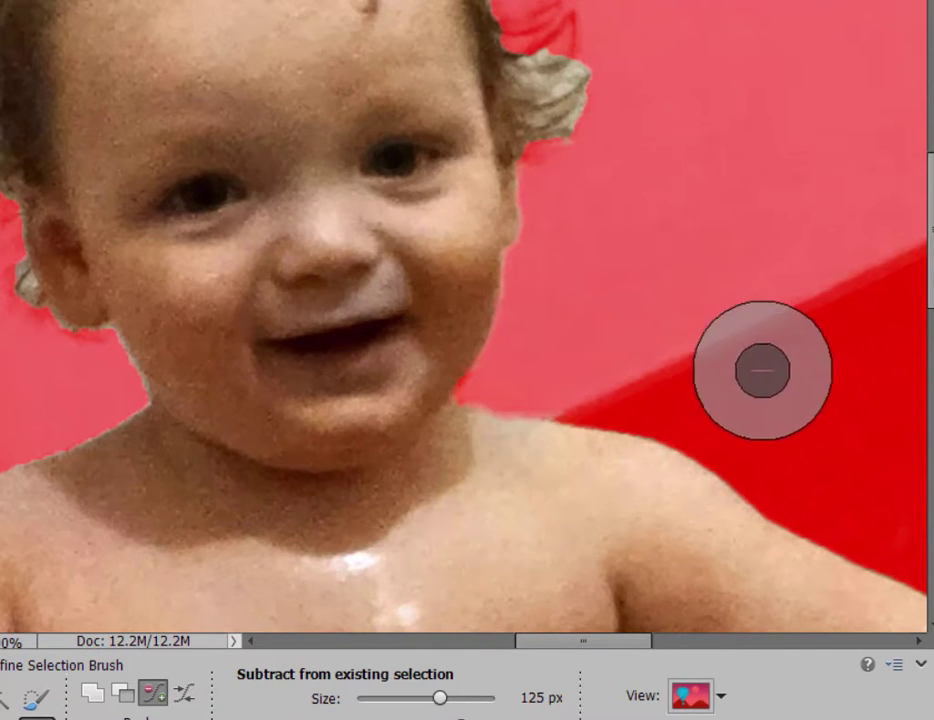
Push the selection edge inward against the jaw and neck below the ear on the picture's left.
scroll(680, 200, up, 3)
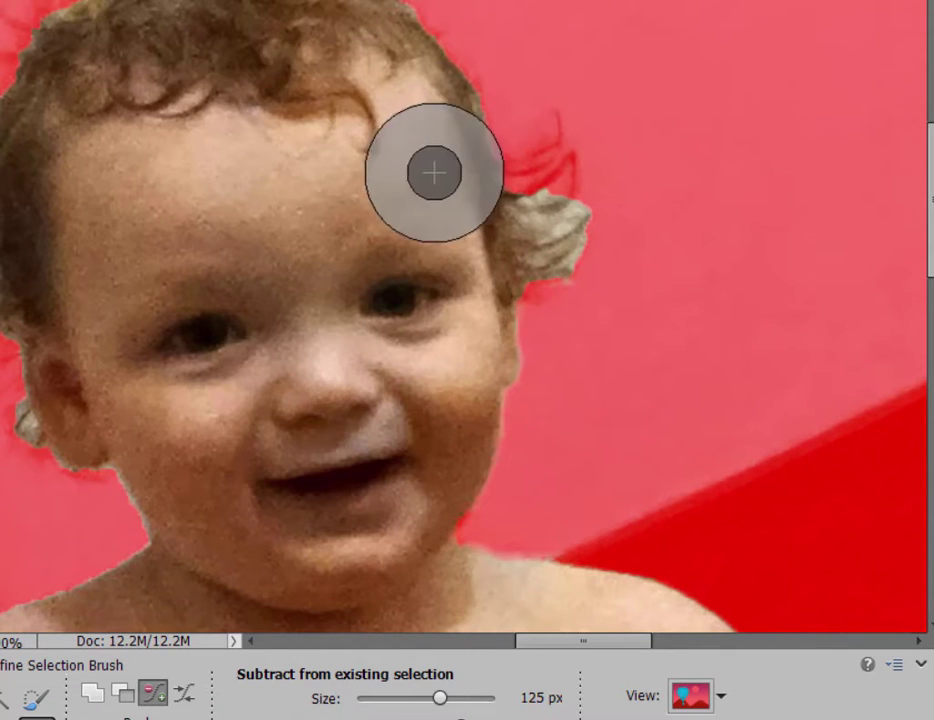
scroll(307, 424, down, 4)
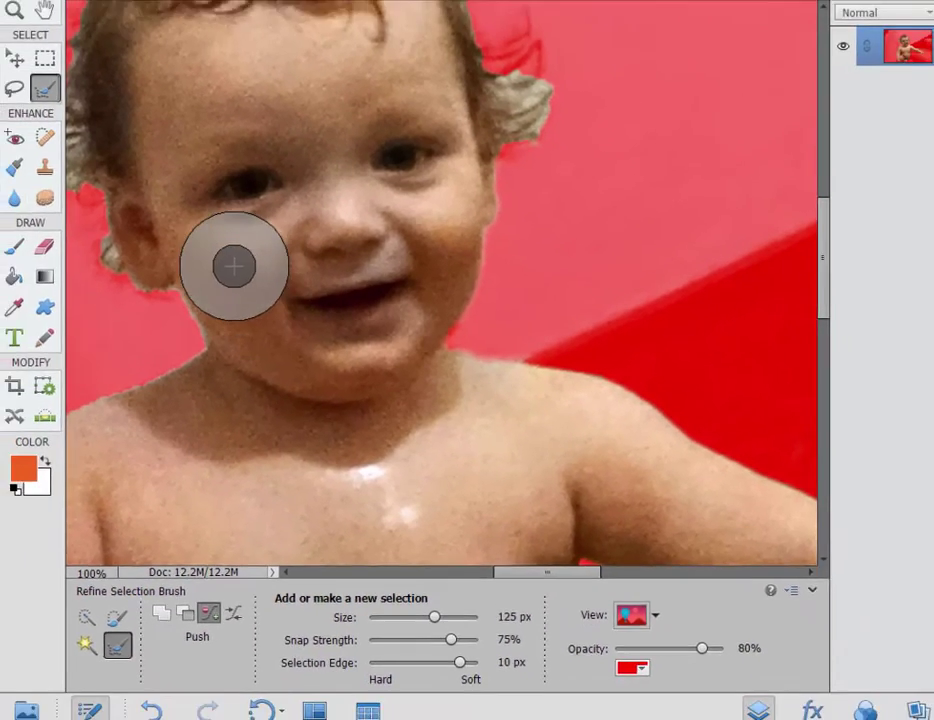
key(alt)
drag(134, 336, 171, 327)
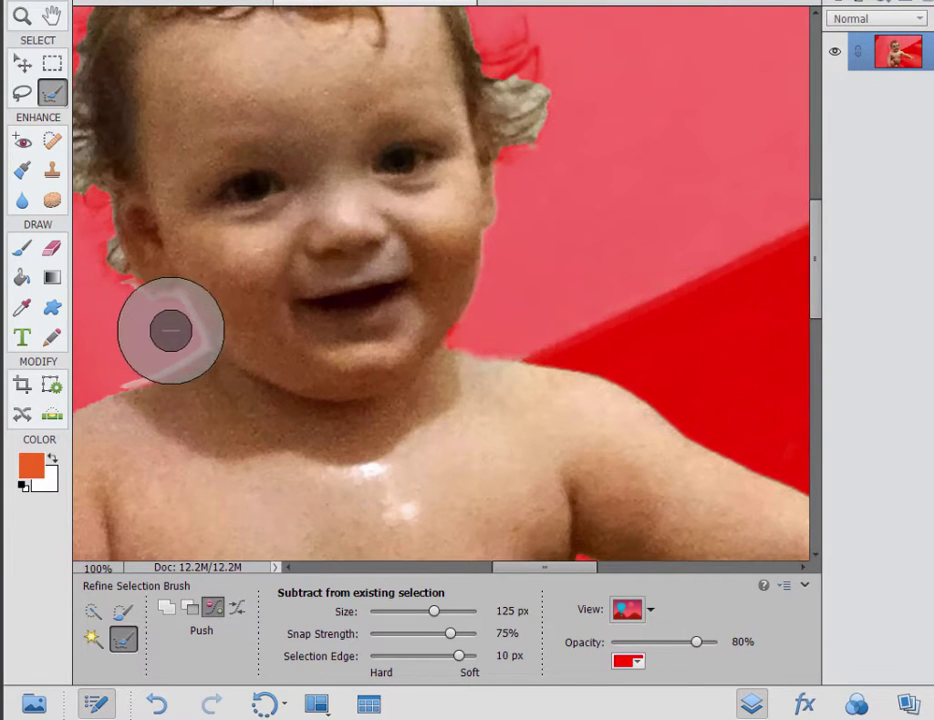
Brush the selection edge over the curls across the top of the head and down to the ear on the picture's left.
scroll(459, 252, up, 3)
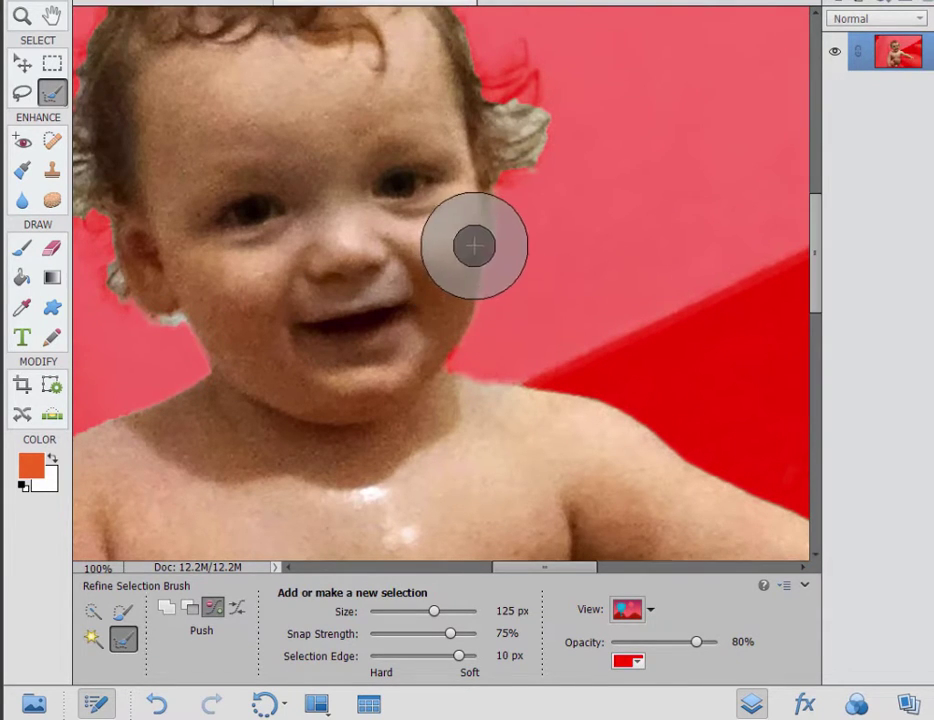
scroll(538, 208, left, 3)
scroll(536, 257, up, 1)
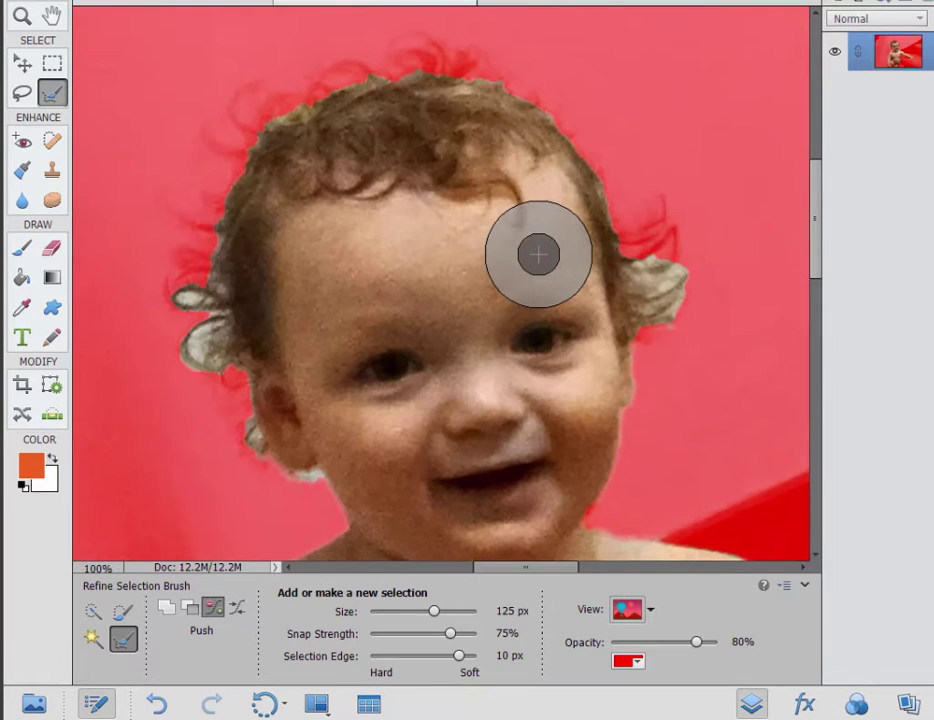
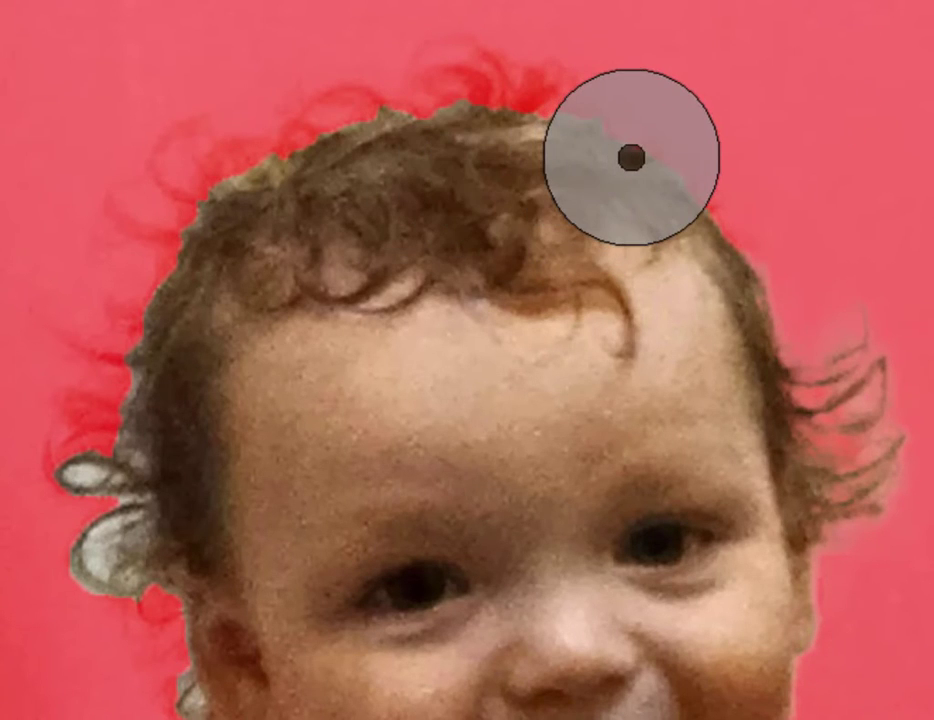
mouse_move(636, 150)
mouse_down()
mouse_move(607, 146)
mouse_move(519, 92)
mouse_move(498, 65)
mouse_move(555, 52)
mouse_move(477, 40)
mouse_move(419, 71)
mouse_move(491, 75)
mouse_move(292, 117)
mouse_move(352, 110)
mouse_move(202, 153)
mouse_move(171, 194)
mouse_move(156, 171)
mouse_move(182, 129)
mouse_move(119, 334)
mouse_move(100, 357)
mouse_move(48, 338)
mouse_move(108, 371)
mouse_move(73, 482)
mouse_move(80, 405)
mouse_move(72, 375)
mouse_up()
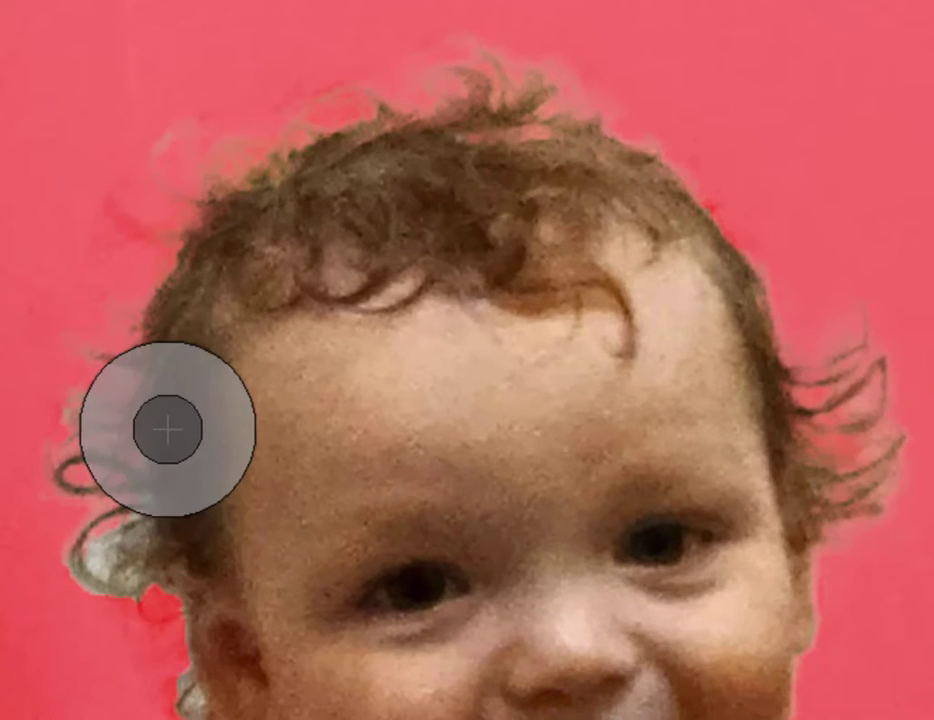
drag(148, 705, 148, 705)
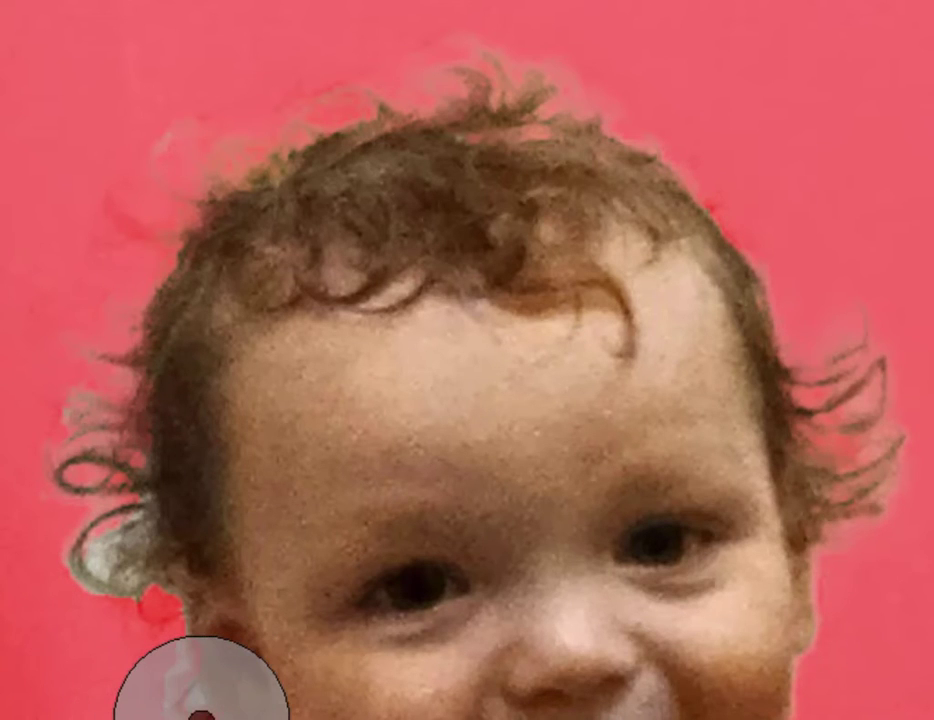
drag(175, 667, 123, 542)
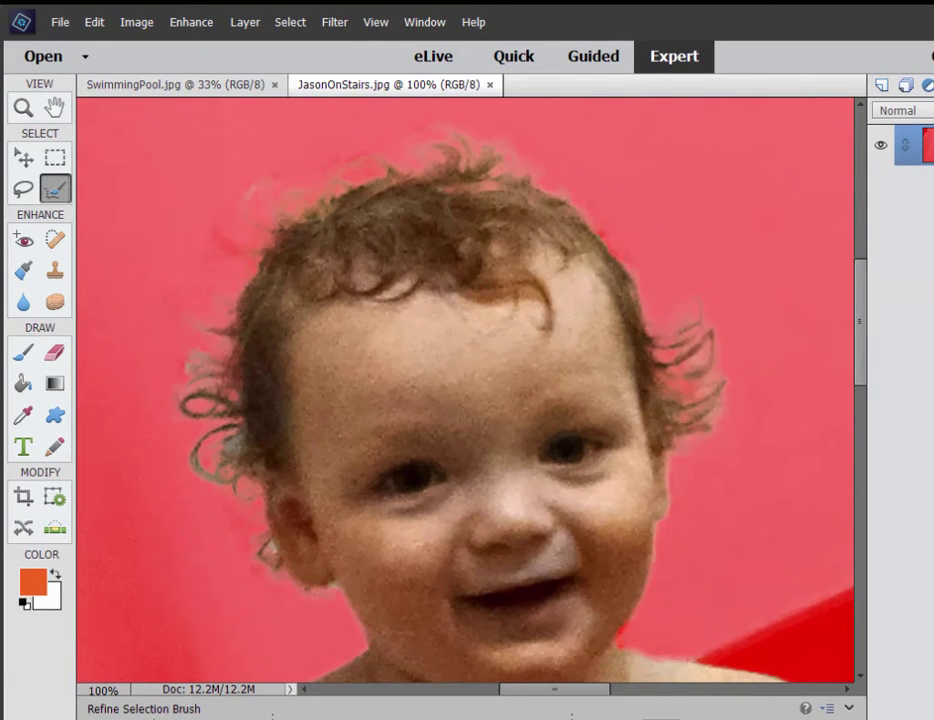
Redo the selection edge refinement over the curls on the picture's right, and brush over the wisps at the head's upper left.
drag(702, 411, 688, 384)
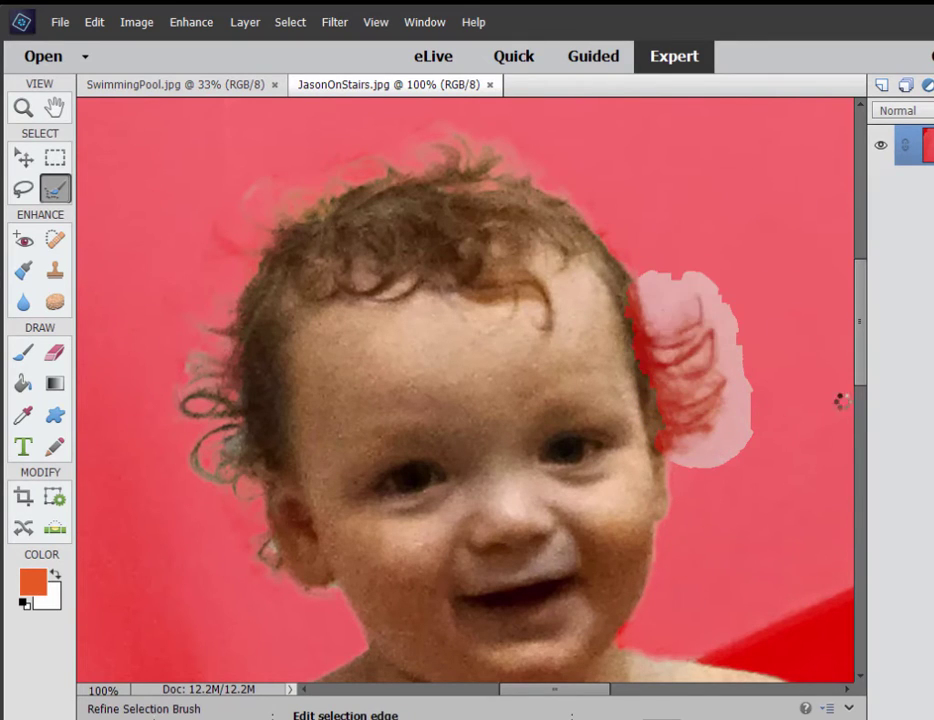
key(ctrl+z)
mouse_move(738, 432)
mouse_down()
mouse_move(709, 444)
mouse_move(698, 350)
mouse_move(682, 323)
mouse_up()
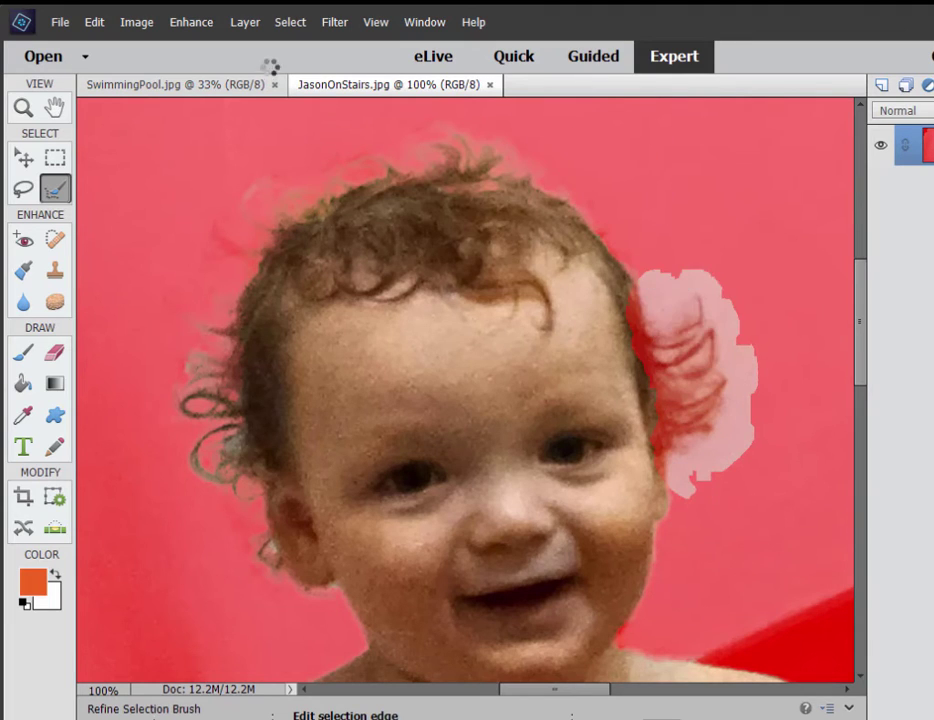
mouse_move(423, 169)
mouse_down()
mouse_move(446, 156)
mouse_move(248, 212)
mouse_move(181, 155)
mouse_up()
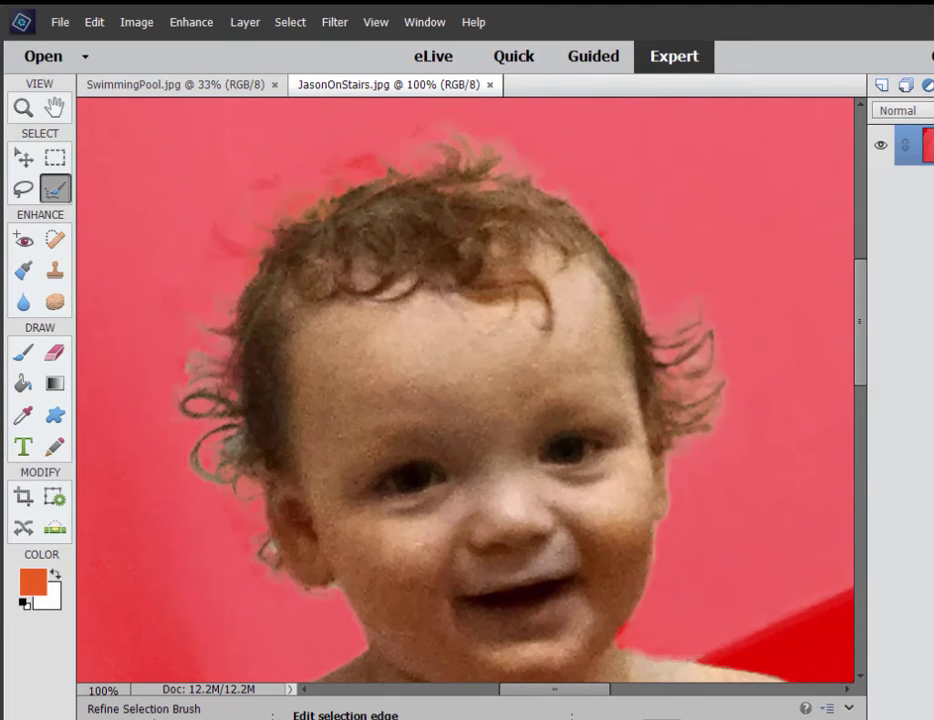
key(alt)
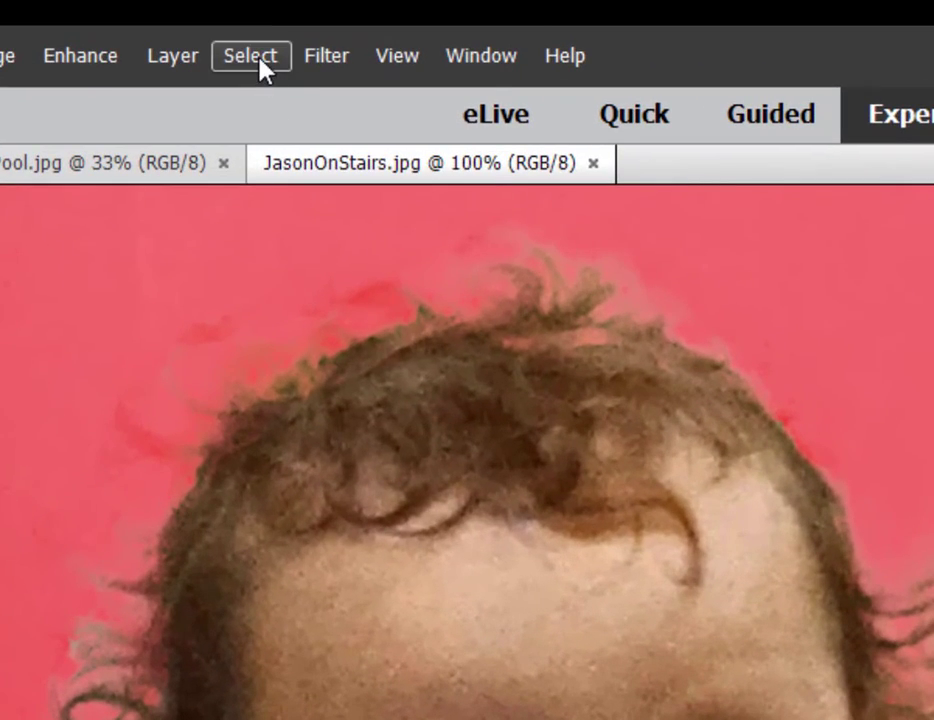
Open Refine Edge for the current selection and move its dialog clear of the toddler's head.
click(292, 25)
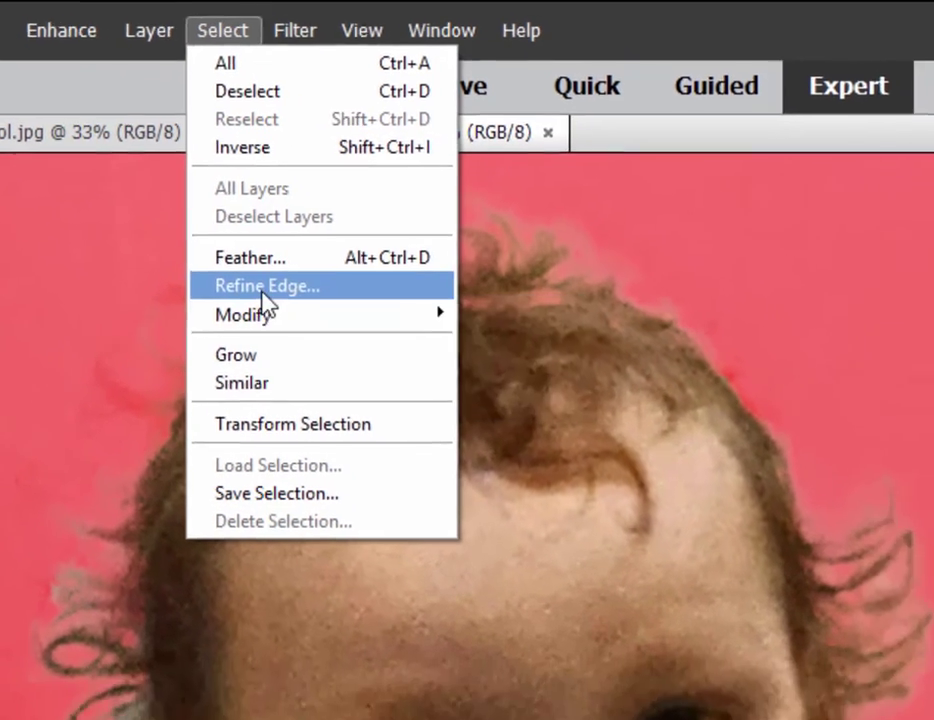
click(295, 326)
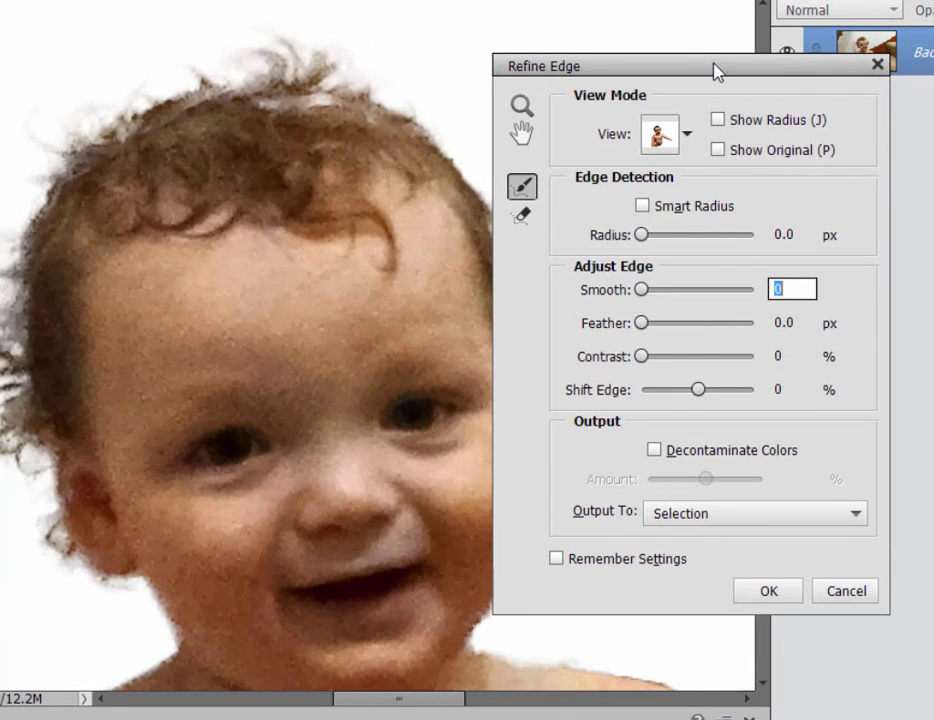
drag(715, 70, 849, 86)
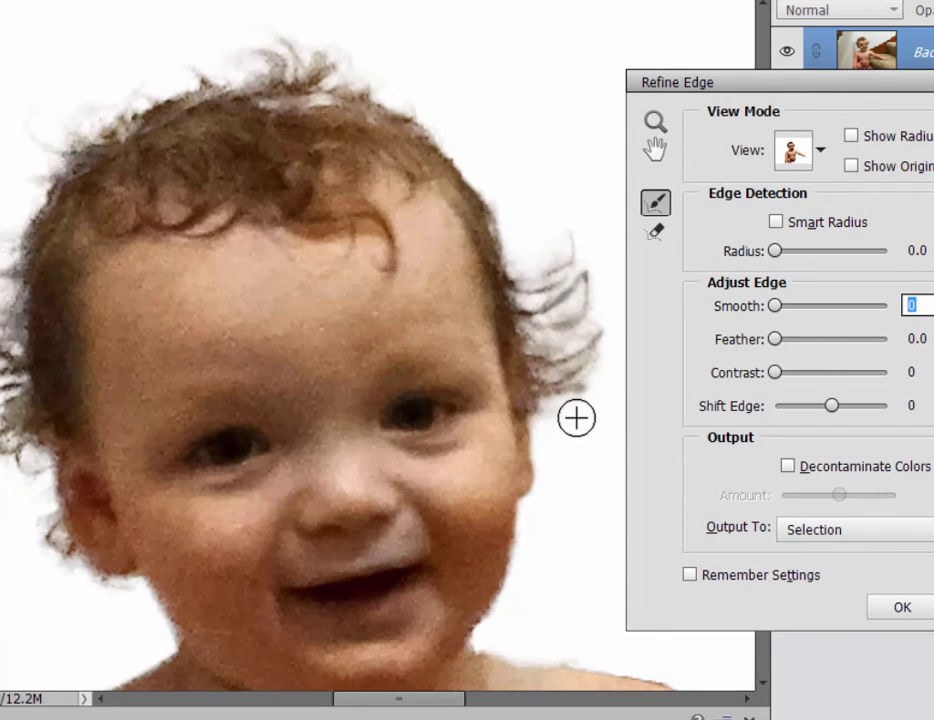
Paint the refine radius over the hair outline from the right-hand curls, across the top and down the head's left side.
mouse_move(576, 418)
mouse_down()
mouse_move(539, 263)
mouse_move(550, 260)
mouse_move(563, 318)
mouse_move(563, 221)
mouse_move(569, 384)
mouse_up()
mouse_move(584, 332)
mouse_down()
mouse_move(563, 394)
mouse_move(530, 263)
mouse_move(535, 270)
mouse_up()
mouse_move(486, 103)
mouse_down()
mouse_move(204, 92)
mouse_move(287, 66)
mouse_move(367, 61)
mouse_move(266, 47)
mouse_move(127, 90)
mouse_move(268, 56)
mouse_move(35, 113)
mouse_move(1, 137)
mouse_move(50, 99)
mouse_move(36, 158)
mouse_move(95, 119)
mouse_move(67, 151)
mouse_move(36, 139)
mouse_move(68, 81)
mouse_move(188, 53)
mouse_move(385, 48)
mouse_up()
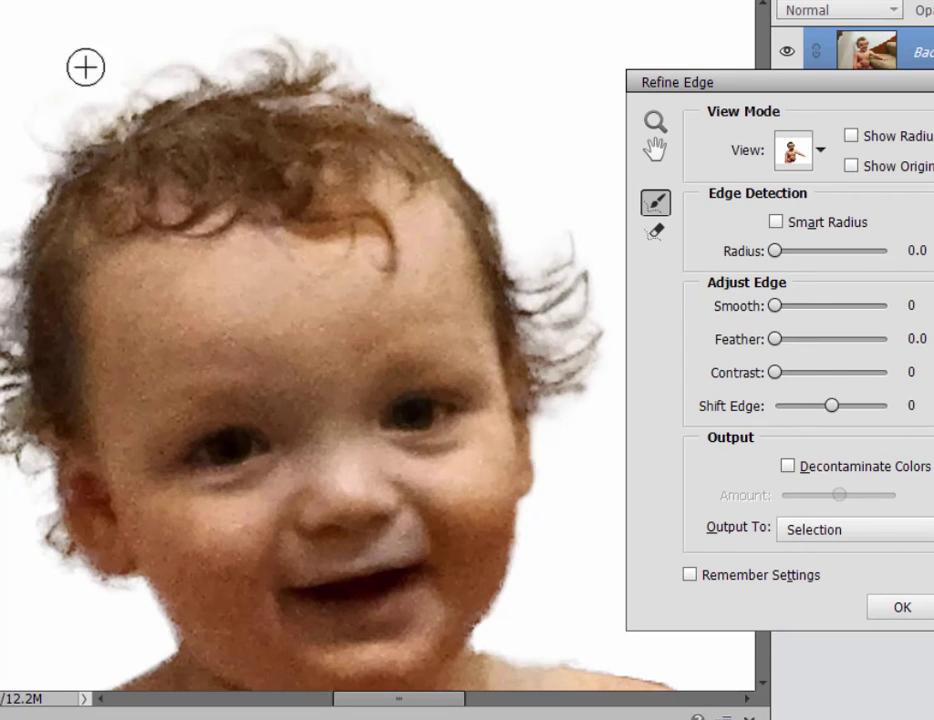
mouse_move(32, 108)
mouse_down()
mouse_move(31, 194)
mouse_move(6, 225)
mouse_move(4, 298)
mouse_move(27, 514)
mouse_move(23, 469)
mouse_move(48, 563)
mouse_up()
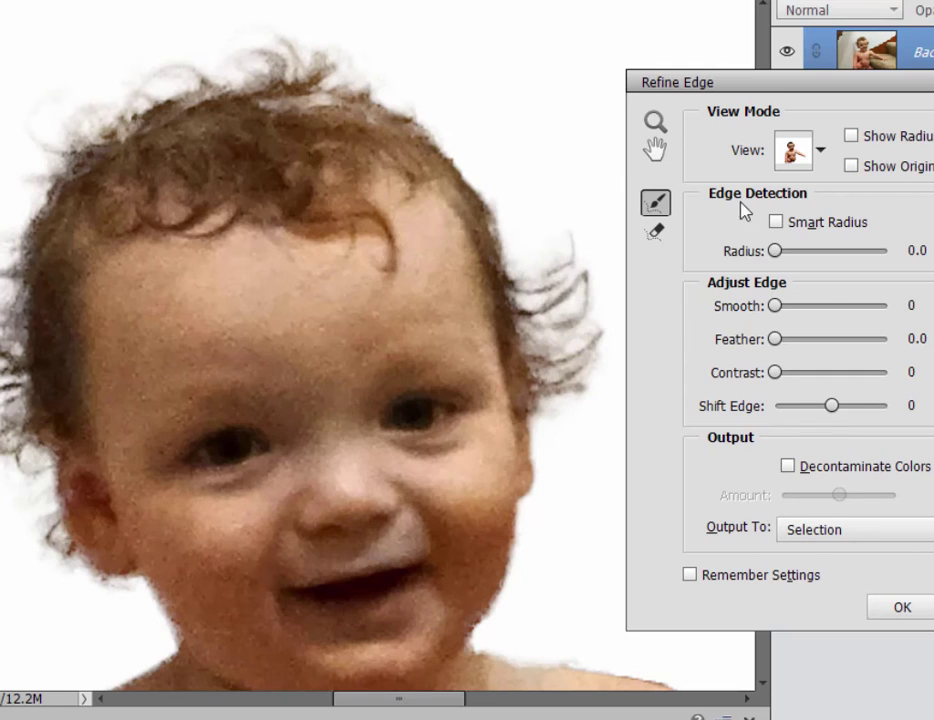
Erase the refined edge areas over the wisps along the top and upper left of the head, and apply Refine Edge as a selection.
click(656, 234)
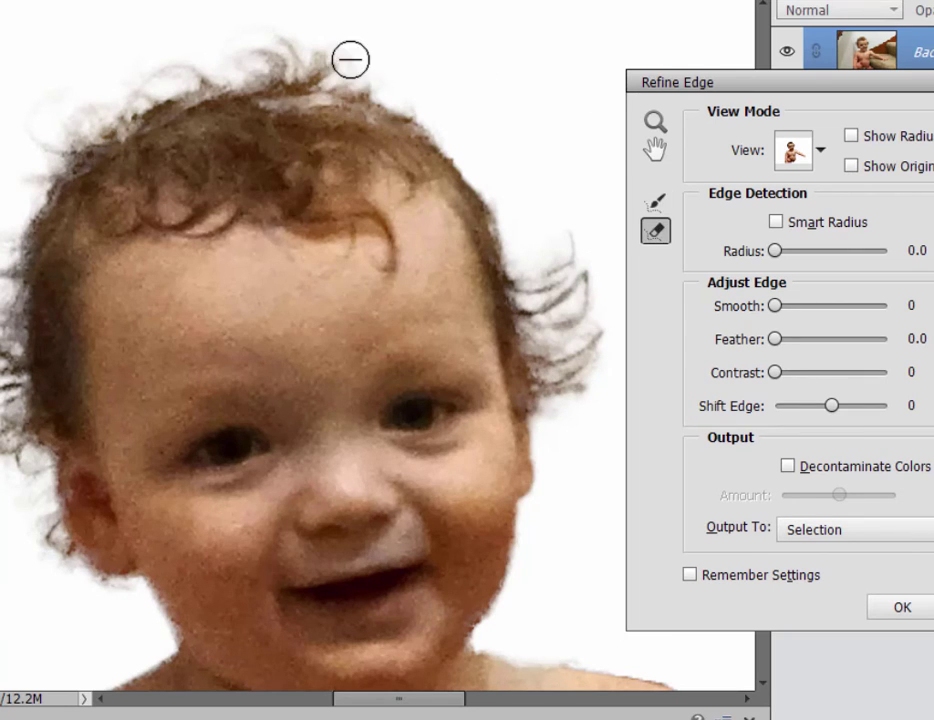
drag(348, 67, 285, 67)
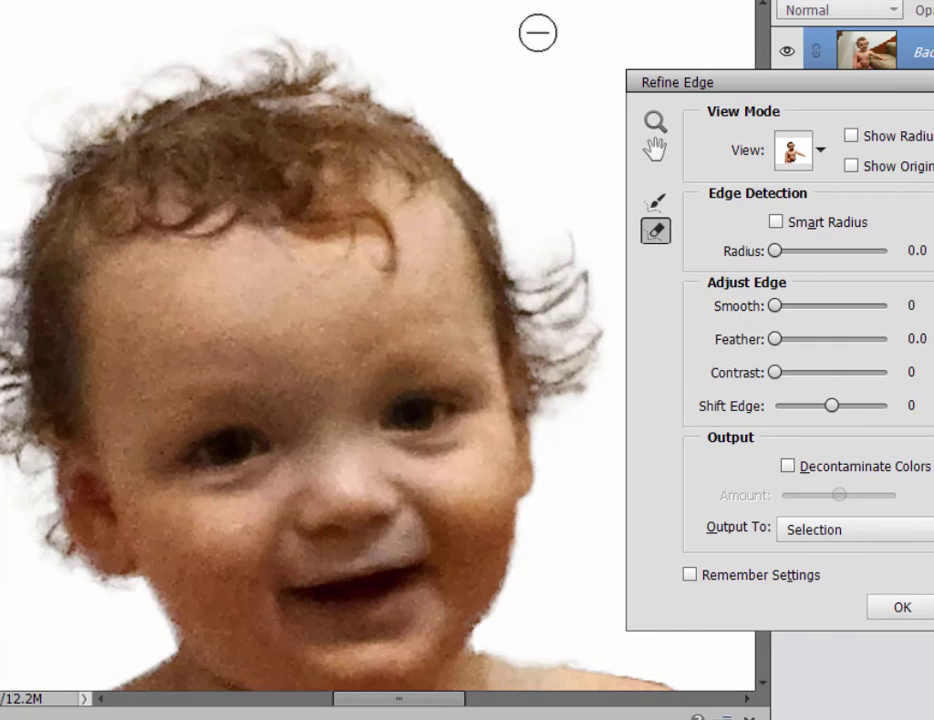
mouse_move(172, 58)
mouse_down()
mouse_move(318, 65)
mouse_move(259, 85)
mouse_move(375, 101)
mouse_up()
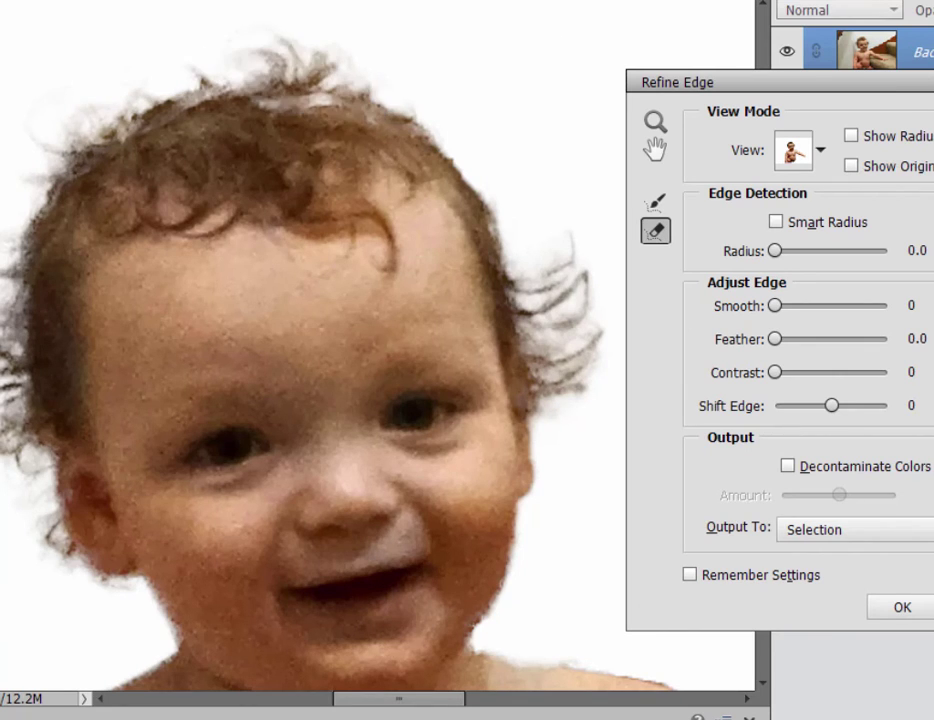
key(e)
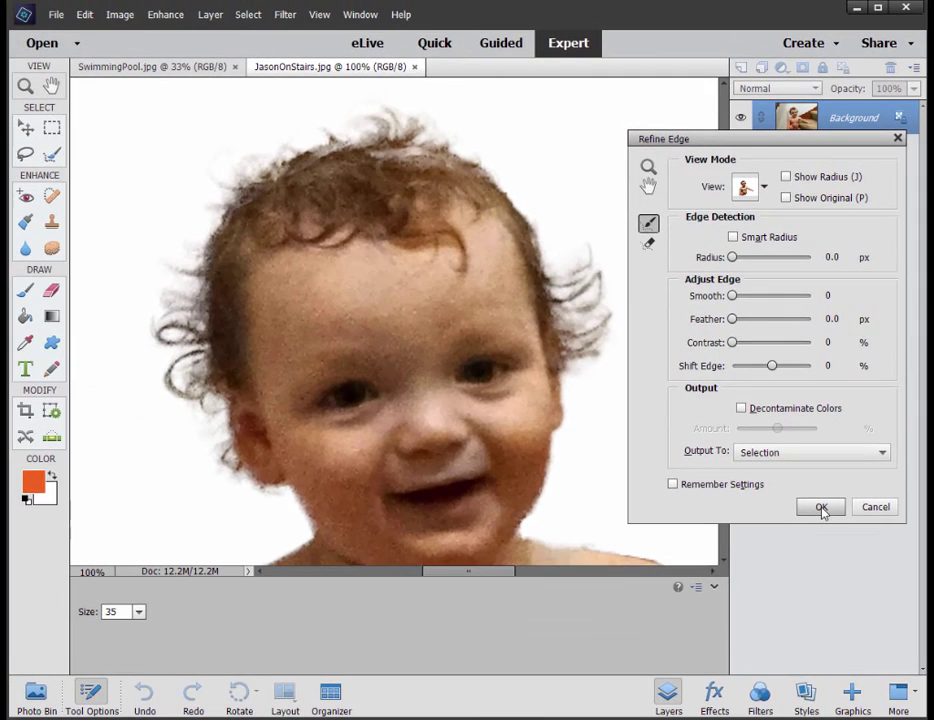
click(822, 509)
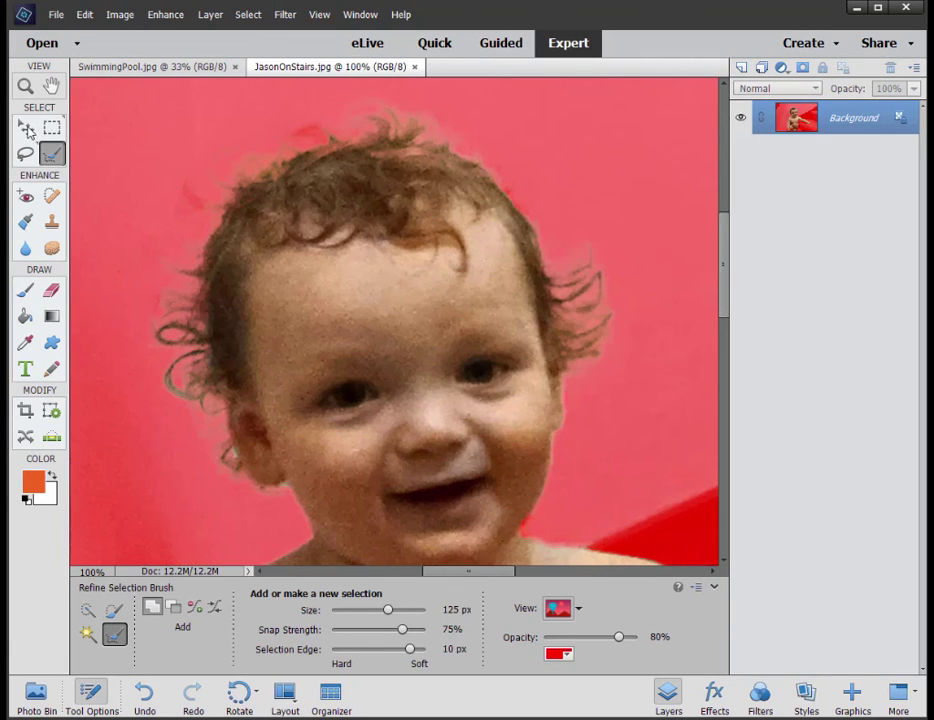
Switch to the Move tool with the toddler still selected and show more of the stairs photo at 50%.
click(26, 128)
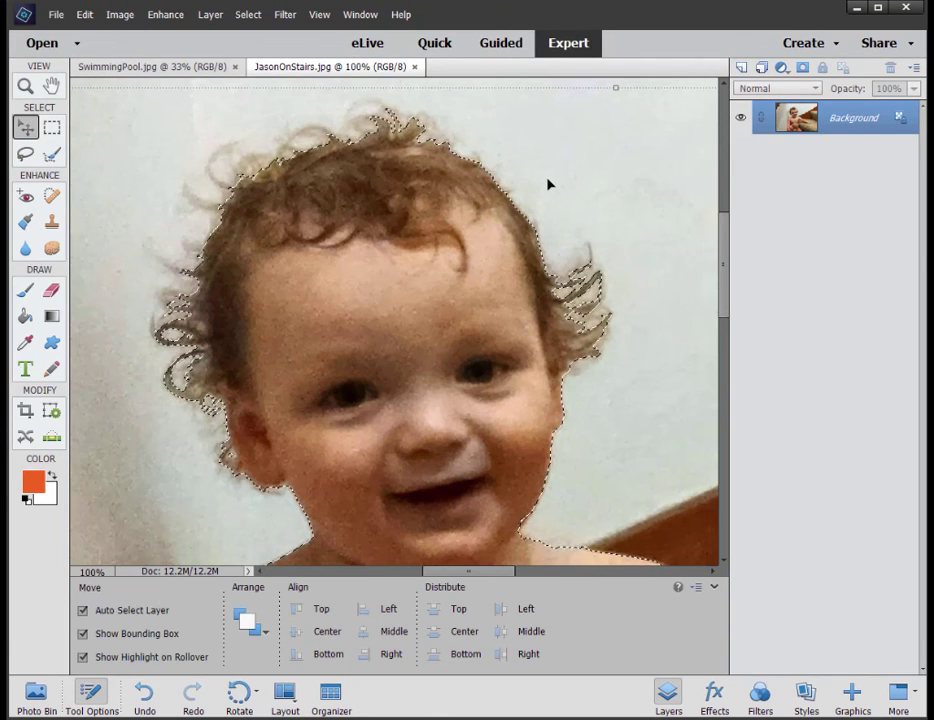
key(ctrl+minus)
key(ctrl+minus)
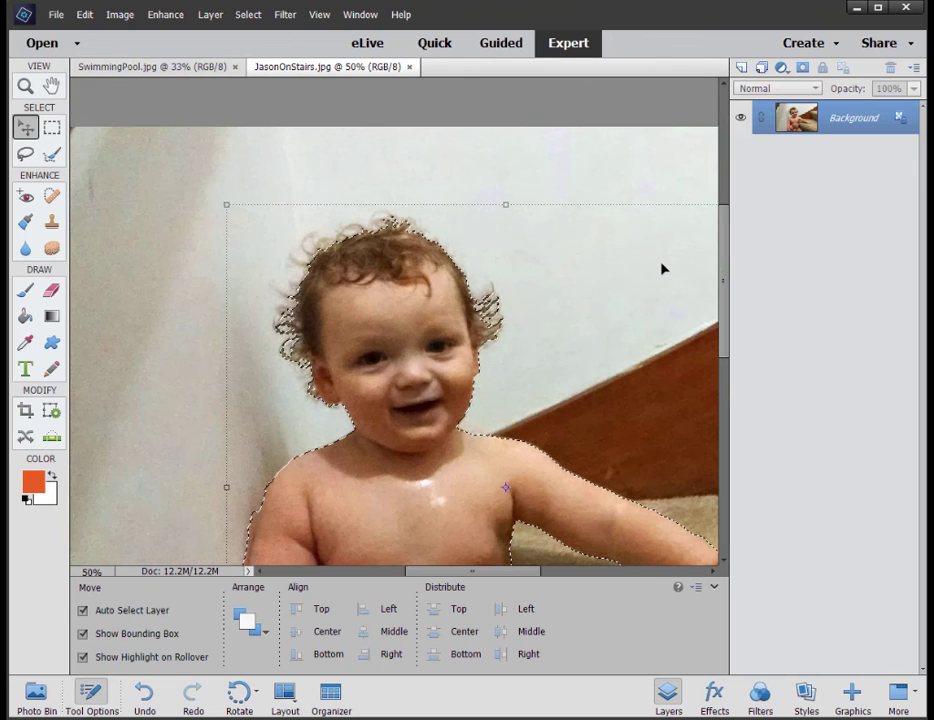